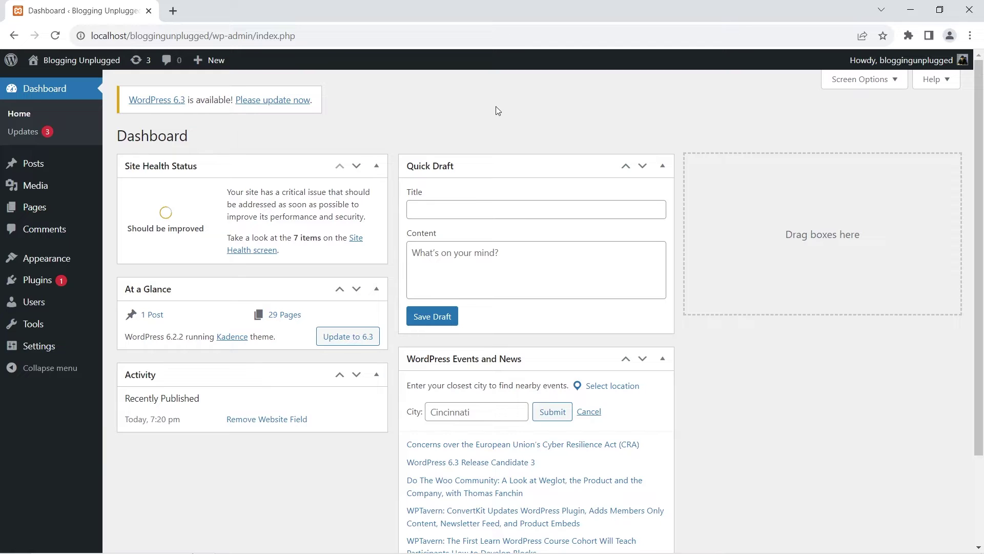
Check the Themes page to confirm Kadence is active, then go to the installed plugins list.
{"action": "mouse_move", "coordinate": [76, 263]}
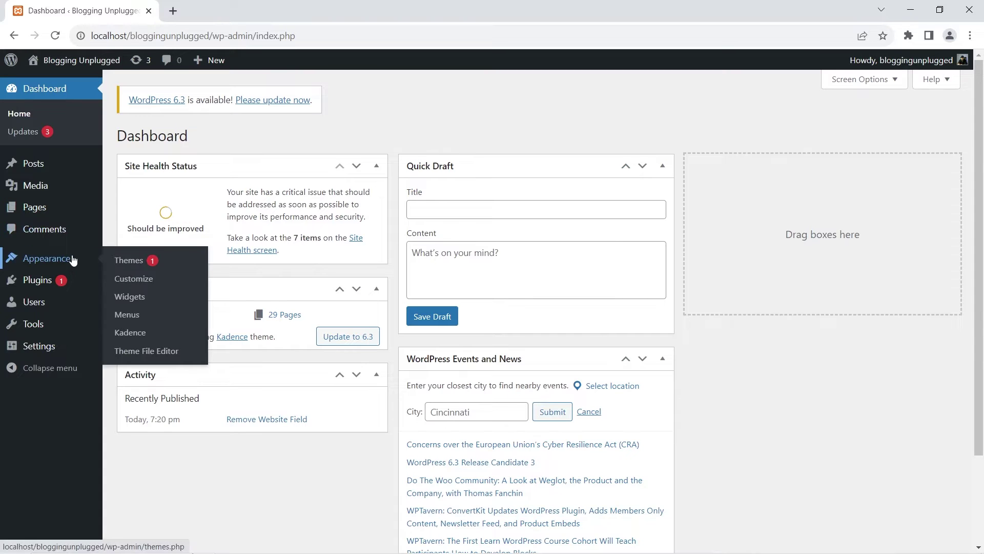
{"action": "left_click", "coordinate": [134, 264]}
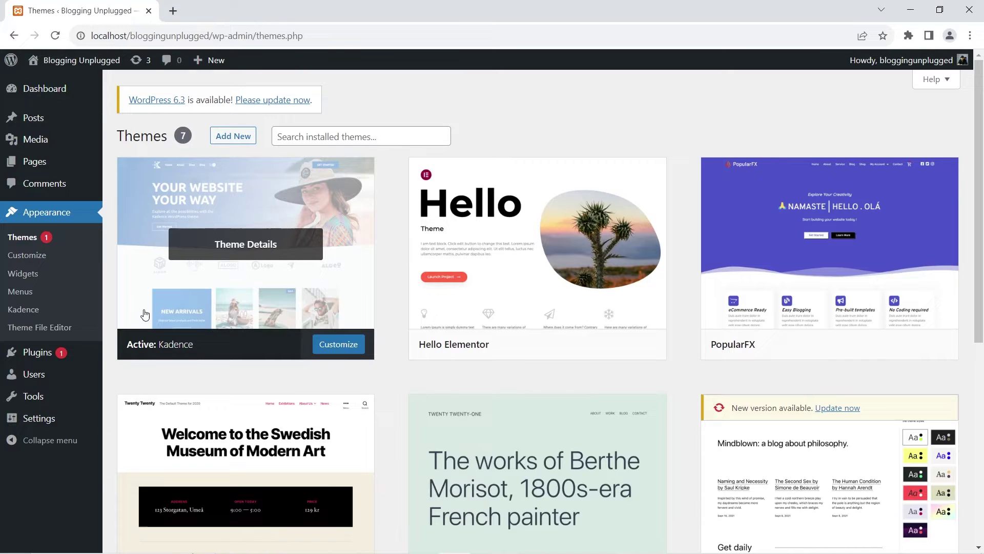
{"action": "left_click", "coordinate": [69, 358]}
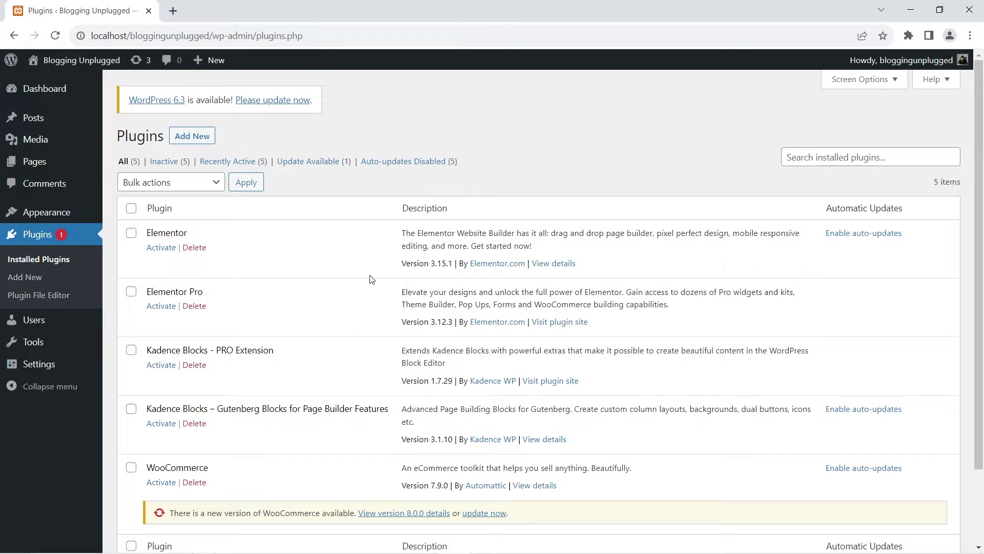
Scroll through the installed plugins, then bring up All Posts showing 'Remove Website Field'.
{"action": "scroll", "coordinate": [372, 278], "scroll_direction": "down", "scroll_amount": 1}
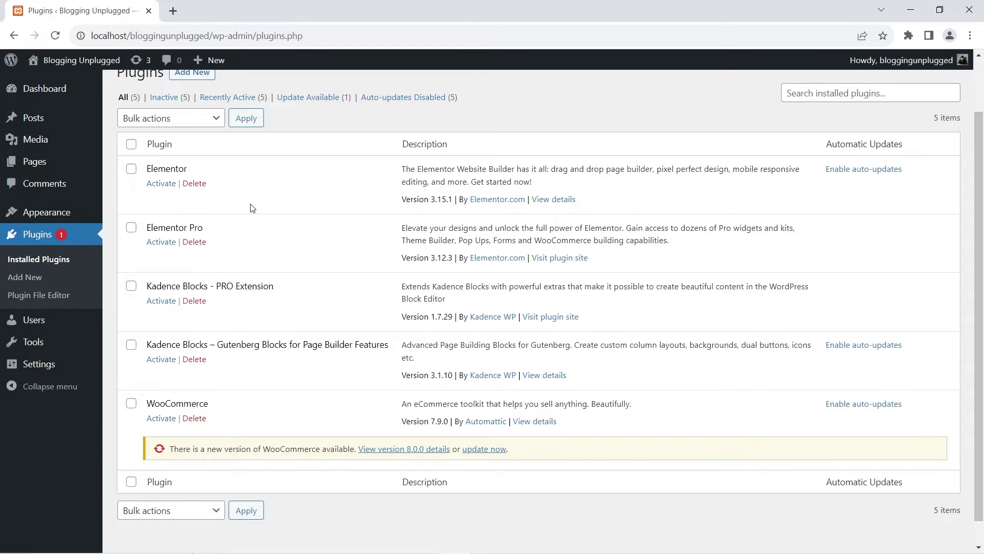
{"action": "left_click", "coordinate": [69, 124]}
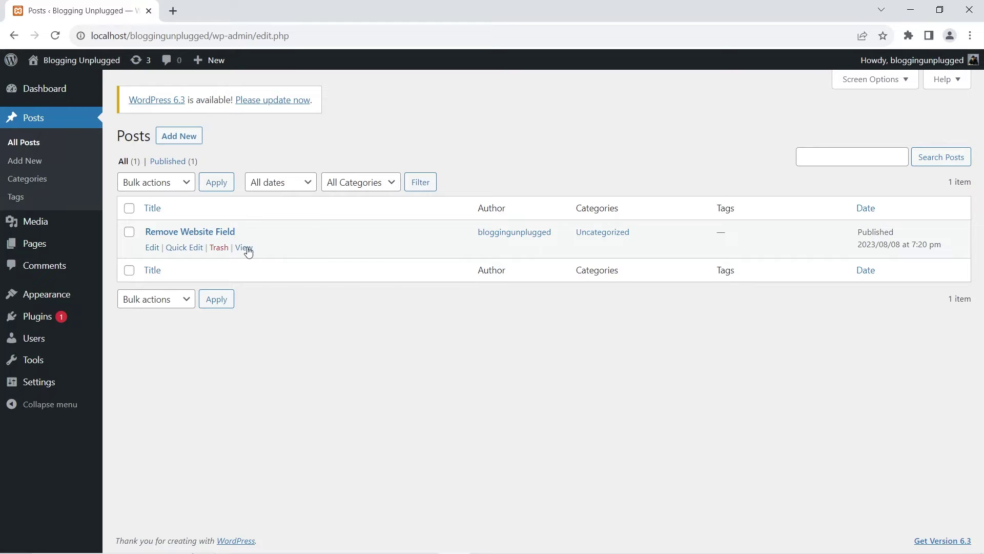
{"action": "right_click", "coordinate": [246, 249]}
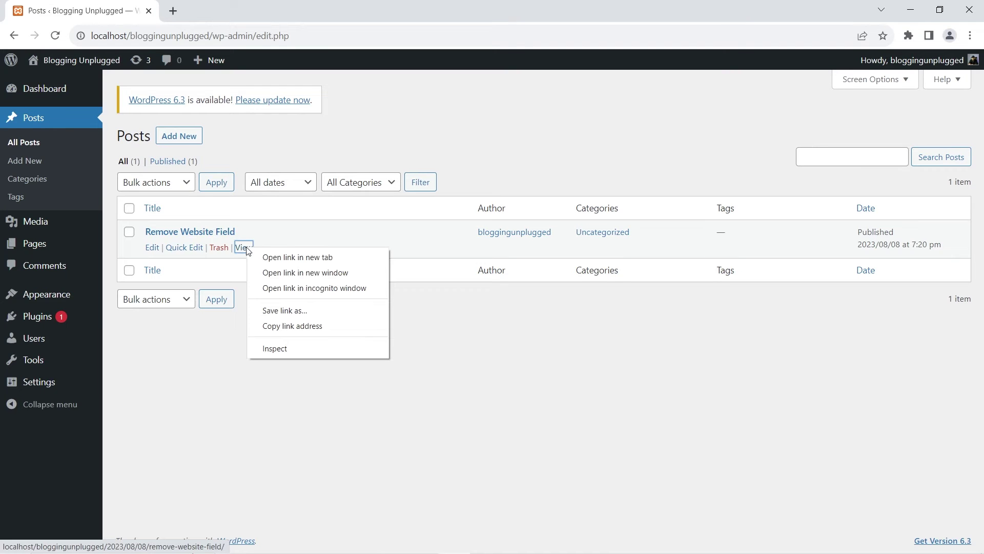
{"action": "left_click", "coordinate": [288, 288]}
{"action": "scroll", "coordinate": [419, 247], "scroll_direction": "down", "scroll_amount": 15}
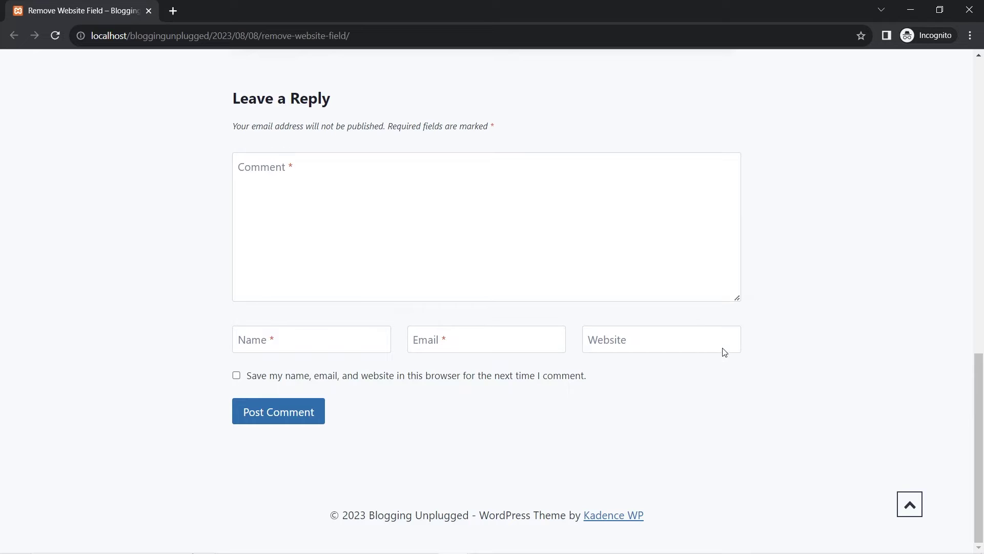
{"action": "left_click", "coordinate": [911, 10]}
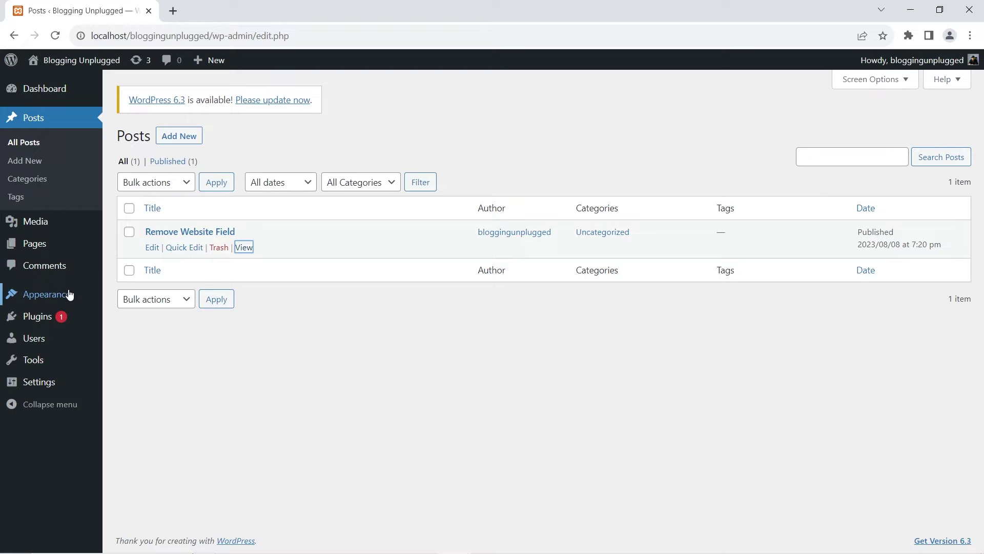
Open Appearance > Customize in a new browser tab, then return to the Posts list tab.
{"action": "mouse_move", "coordinate": [70, 293]}
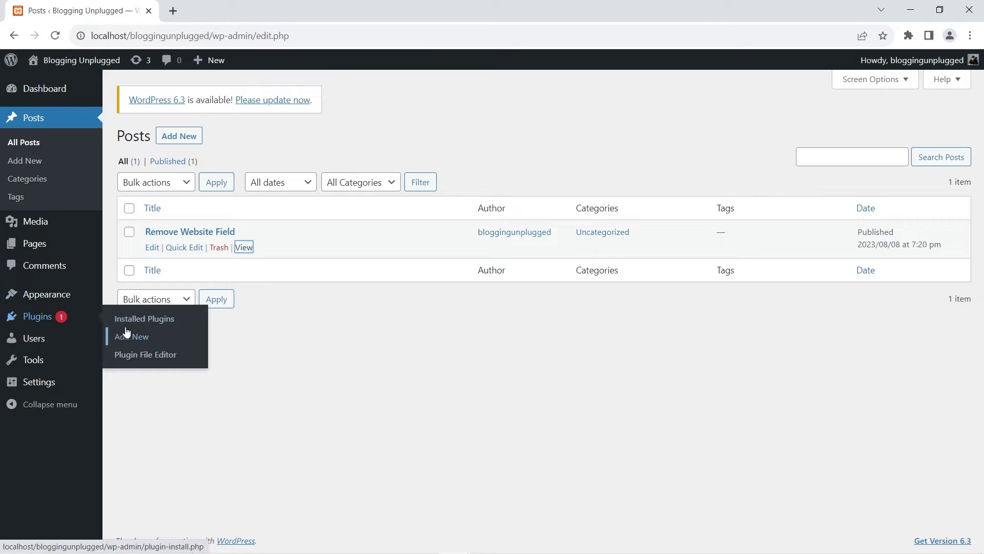
{"action": "right_click", "coordinate": [137, 315]}
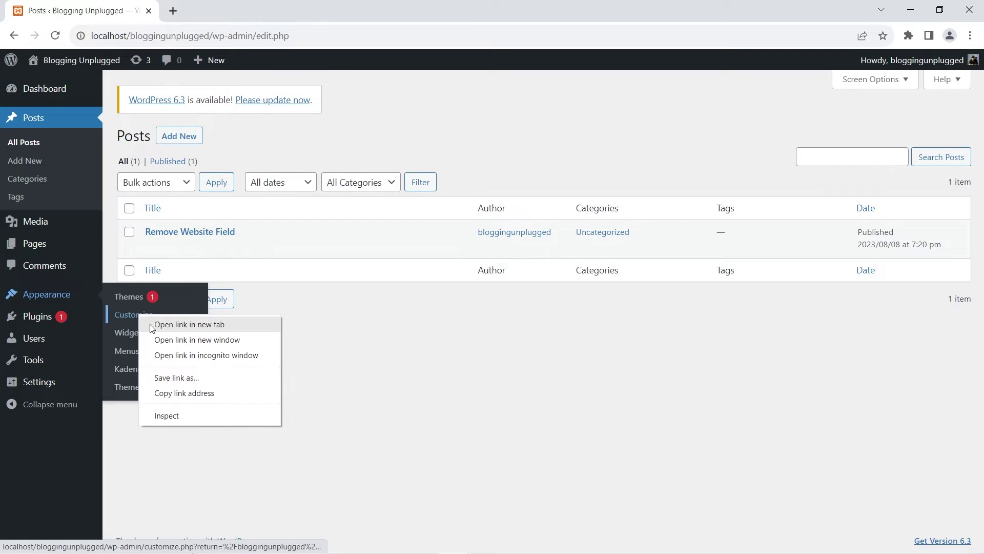
{"action": "left_click", "coordinate": [153, 323]}
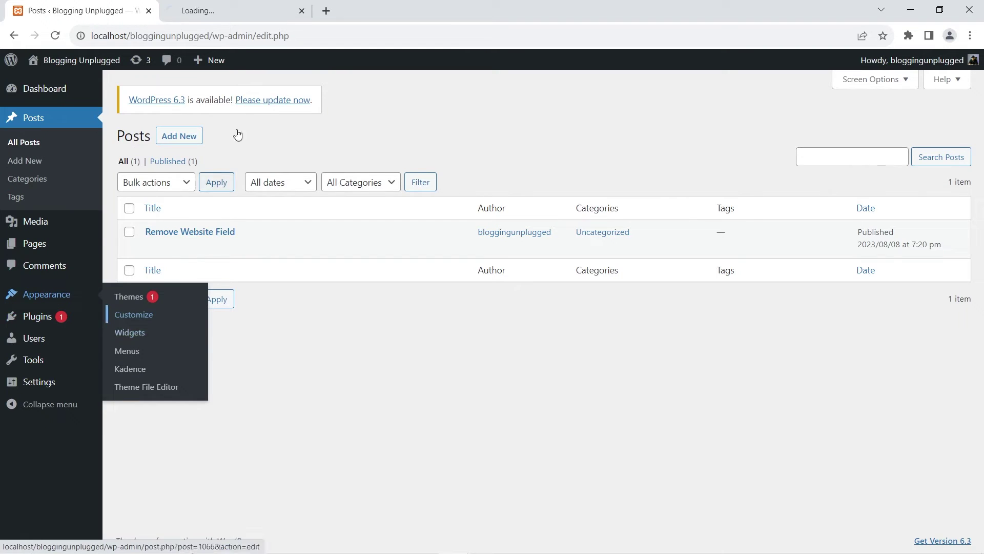
{"action": "left_click", "coordinate": [284, 5]}
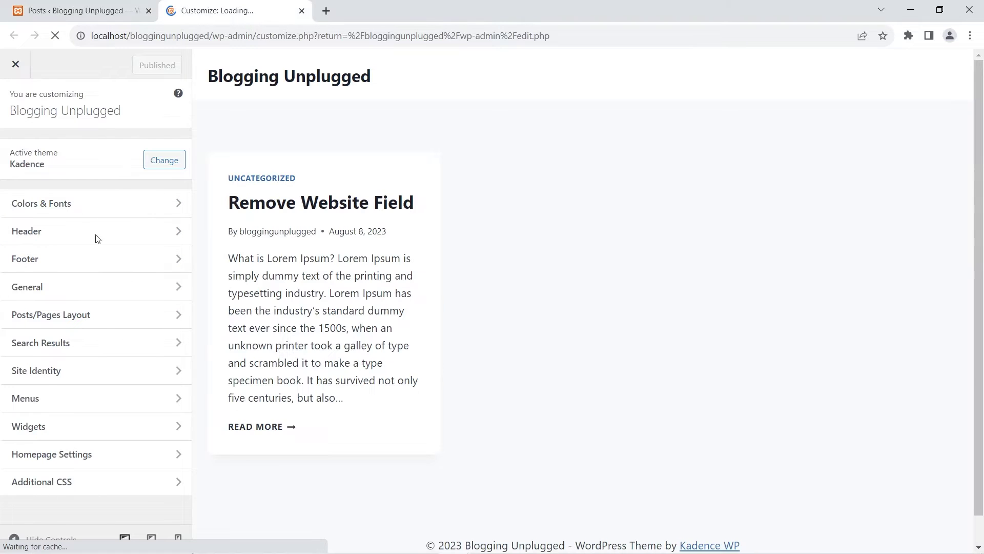
{"action": "key", "text": "ctrl+shift+Tab"}
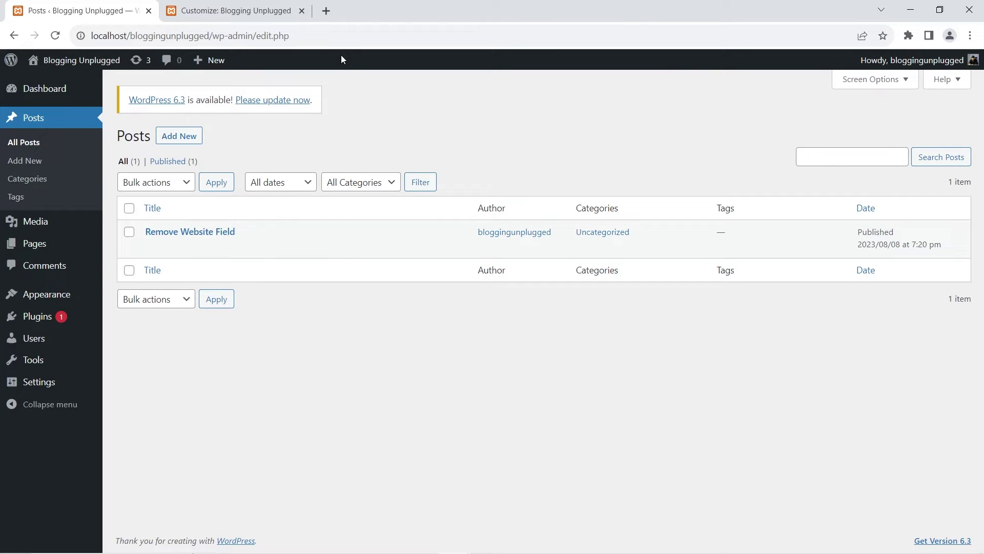
Open the site's front page in a new tab and launch the Customizer from it.
{"action": "mouse_move", "coordinate": [59, 64]}
{"action": "right_click", "coordinate": [65, 86]}
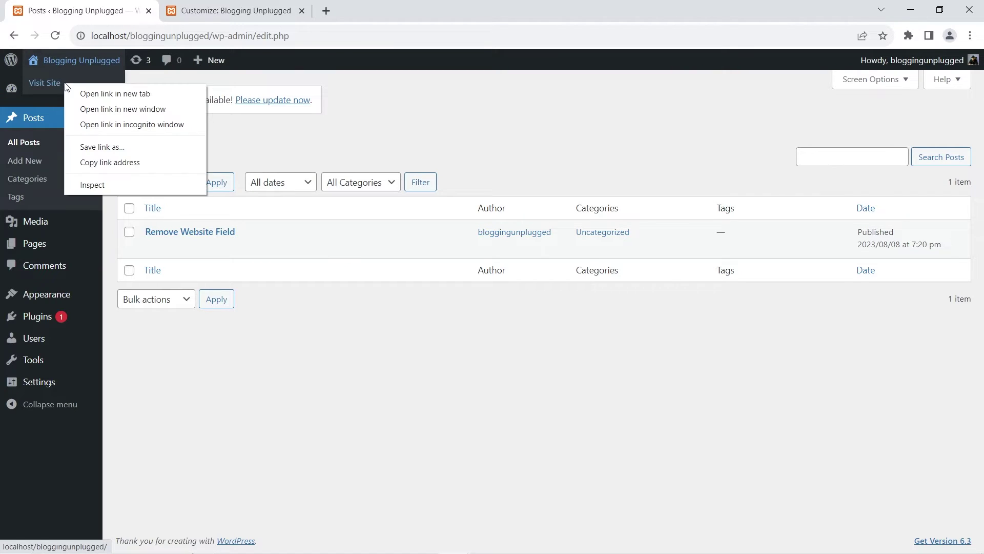
{"action": "left_click", "coordinate": [77, 93]}
{"action": "left_click", "coordinate": [380, 10]}
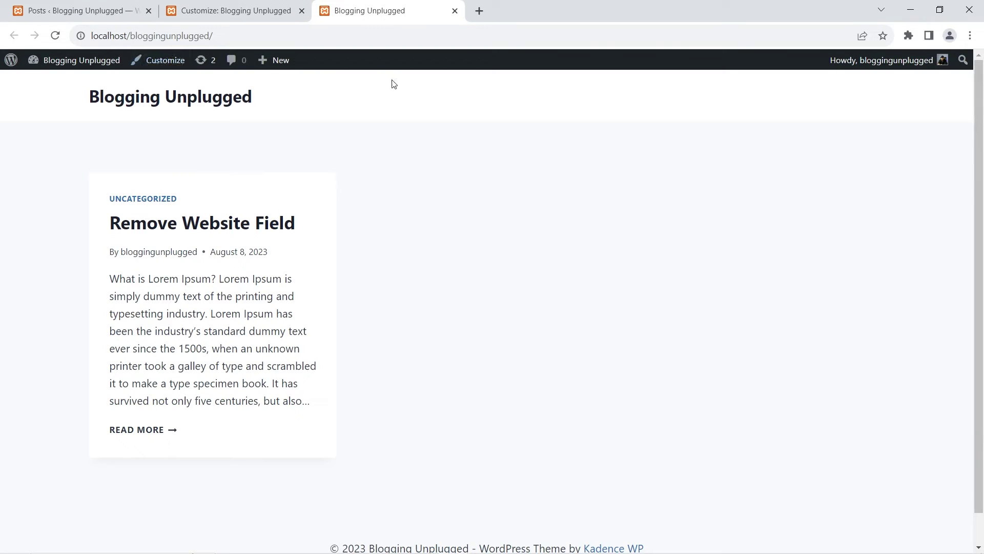
{"action": "left_click", "coordinate": [163, 62]}
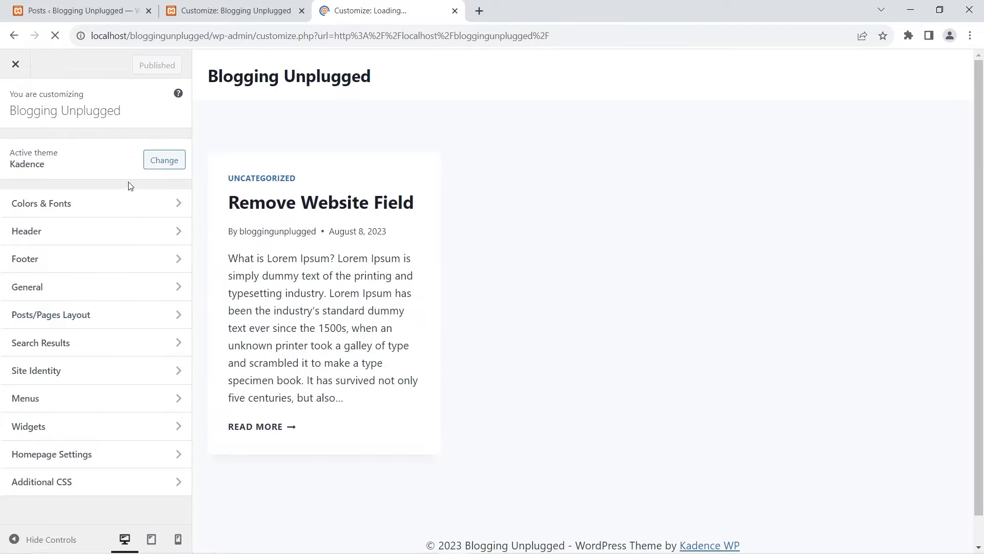
Compare the two Customizer tabs and close the duplicate one.
{"action": "left_click", "coordinate": [215, 4]}
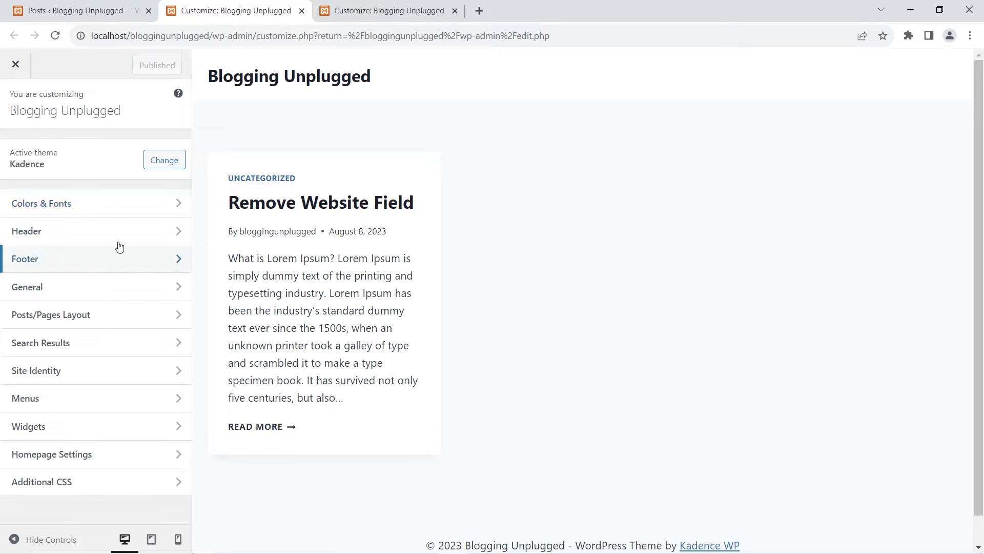
{"action": "left_click", "coordinate": [441, 4]}
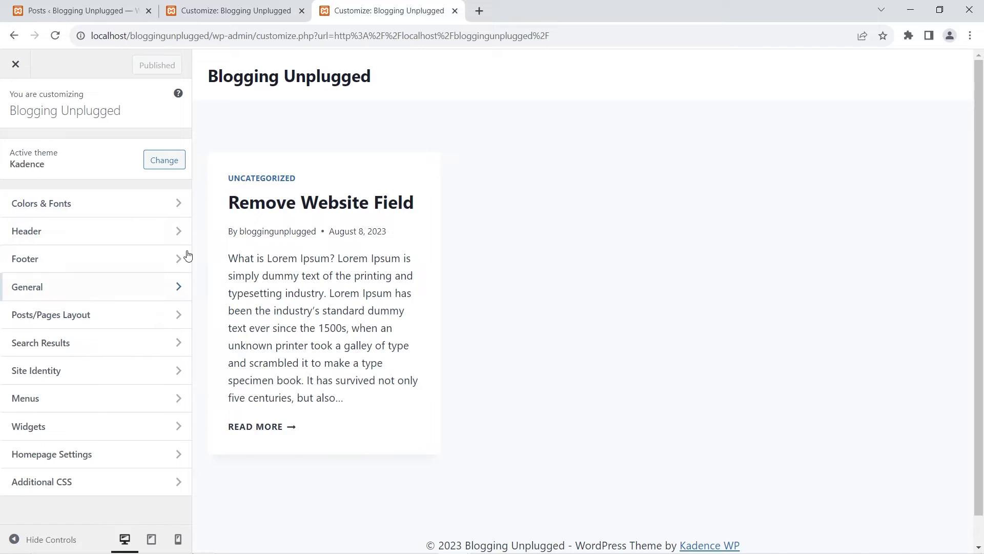
{"action": "left_click", "coordinate": [454, 10]}
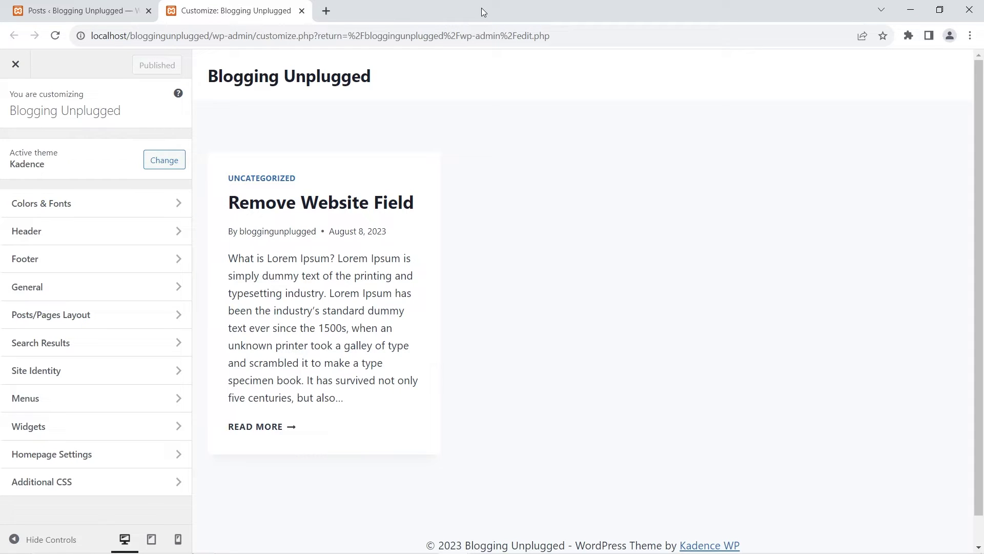
Under General > Comments, switch on 'Remove Comments Website field' and publish the change.
{"action": "left_click", "coordinate": [104, 292]}
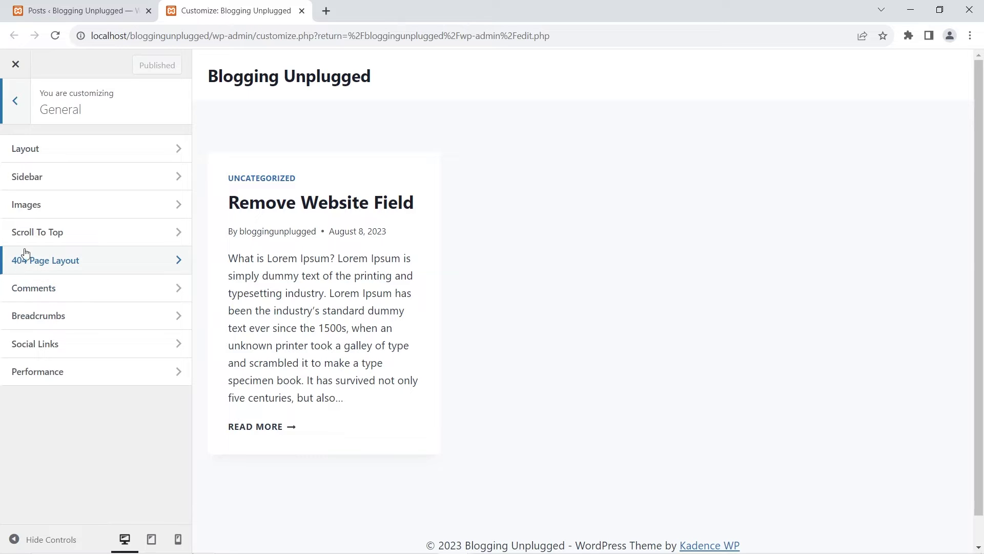
{"action": "left_click", "coordinate": [61, 290]}
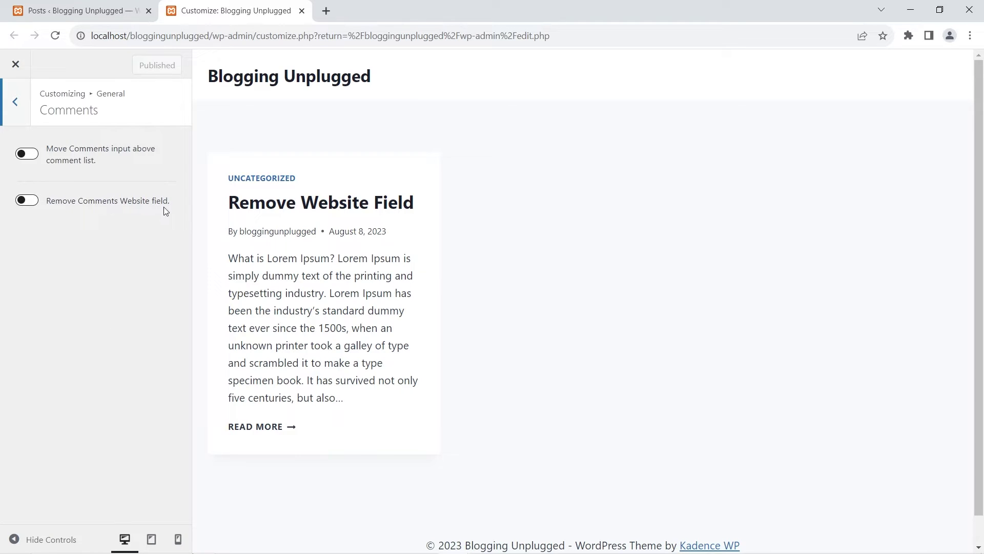
{"action": "left_click", "coordinate": [16, 110]}
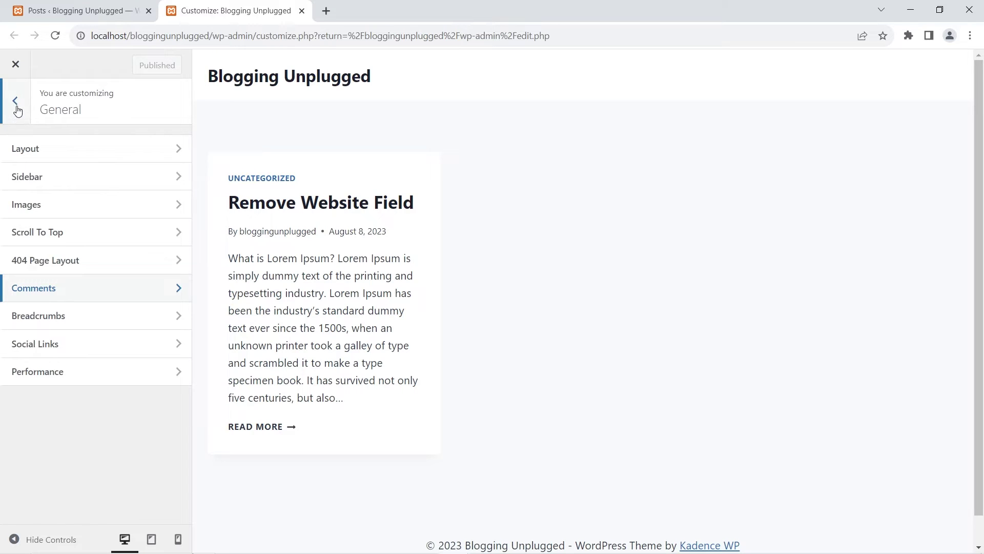
{"action": "left_click", "coordinate": [16, 111]}
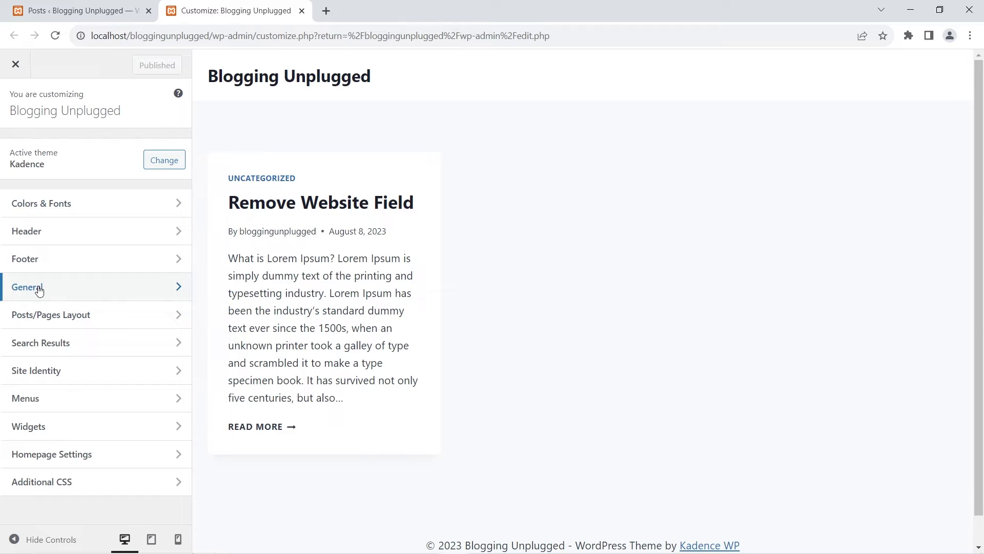
{"action": "left_click", "coordinate": [39, 291]}
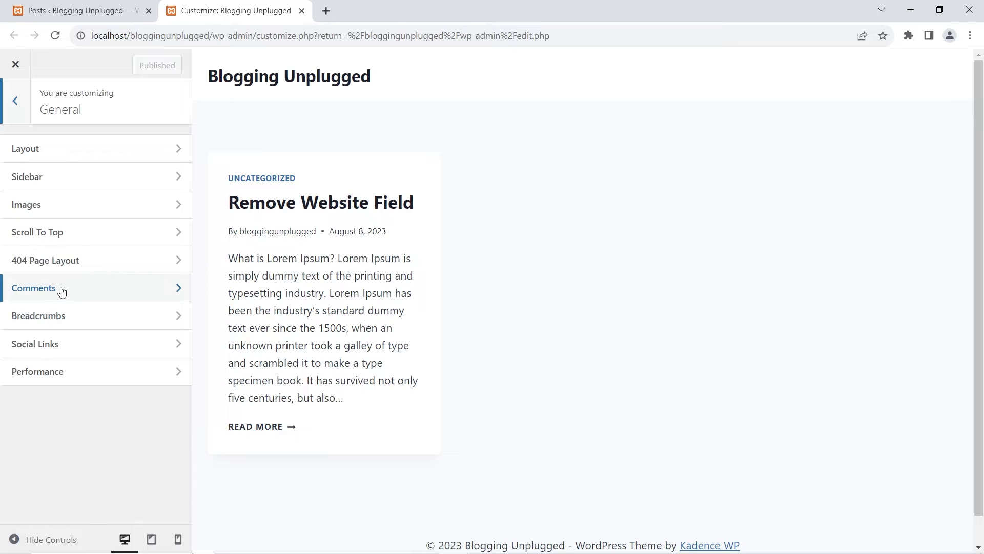
{"action": "left_click", "coordinate": [59, 293]}
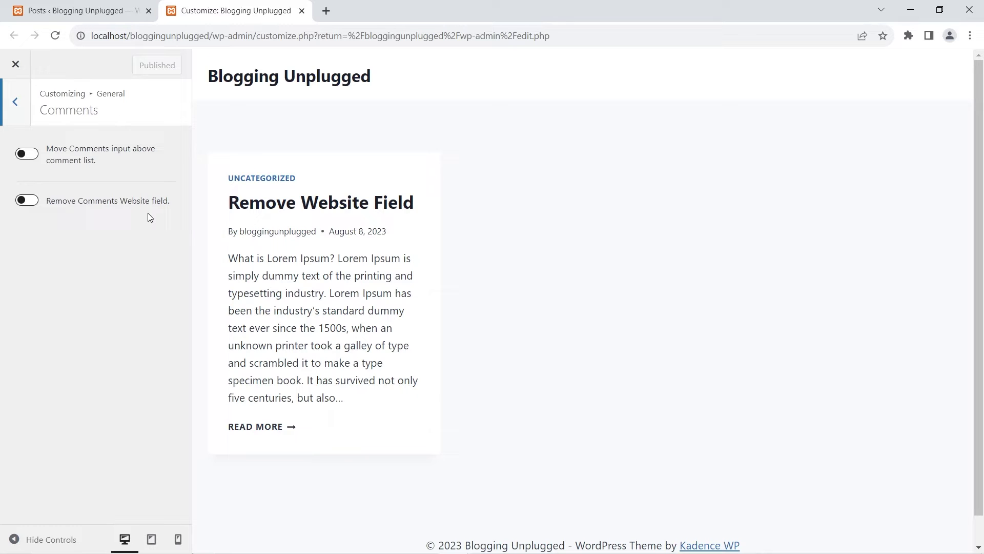
{"action": "left_click", "coordinate": [31, 203]}
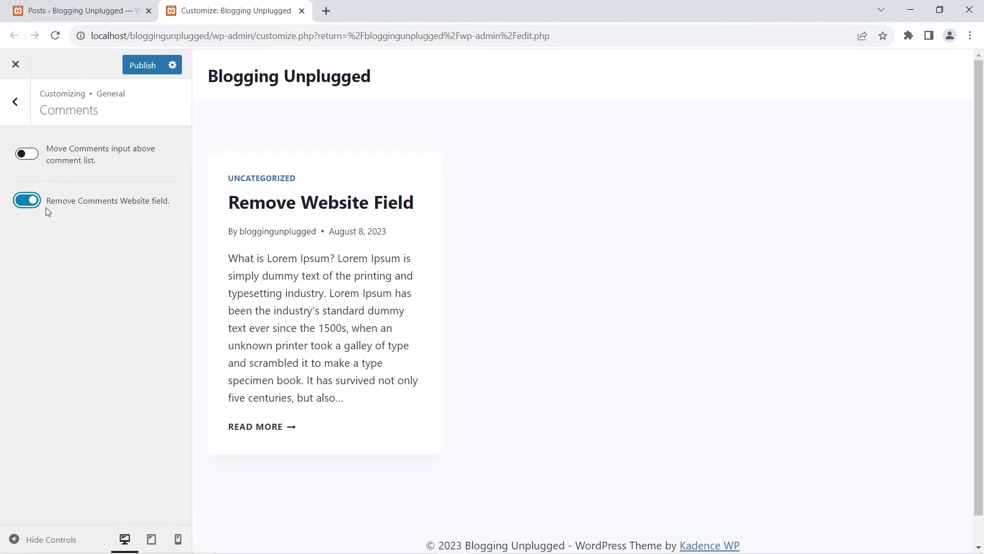
{"action": "left_click", "coordinate": [140, 65]}
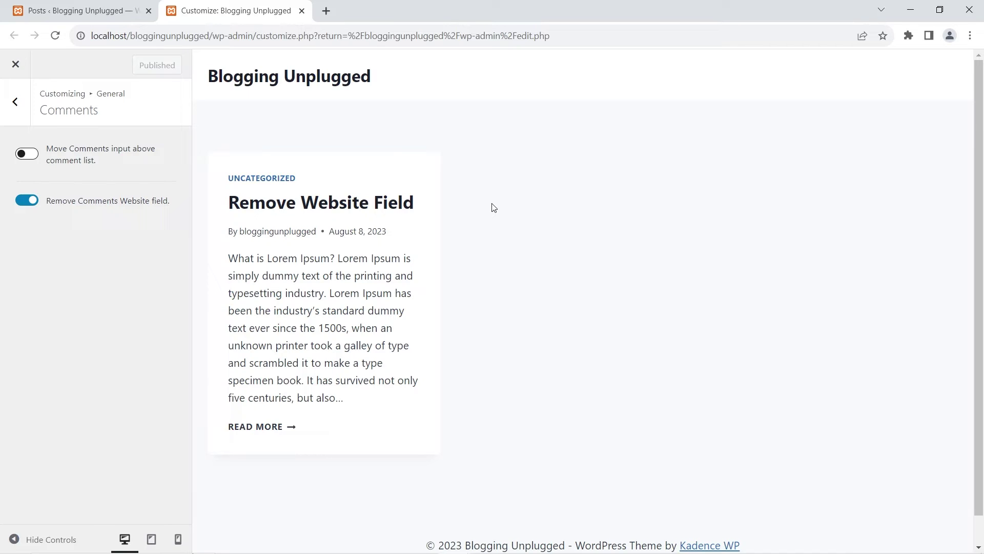
{"action": "mouse_move", "coordinate": [461, 540]}
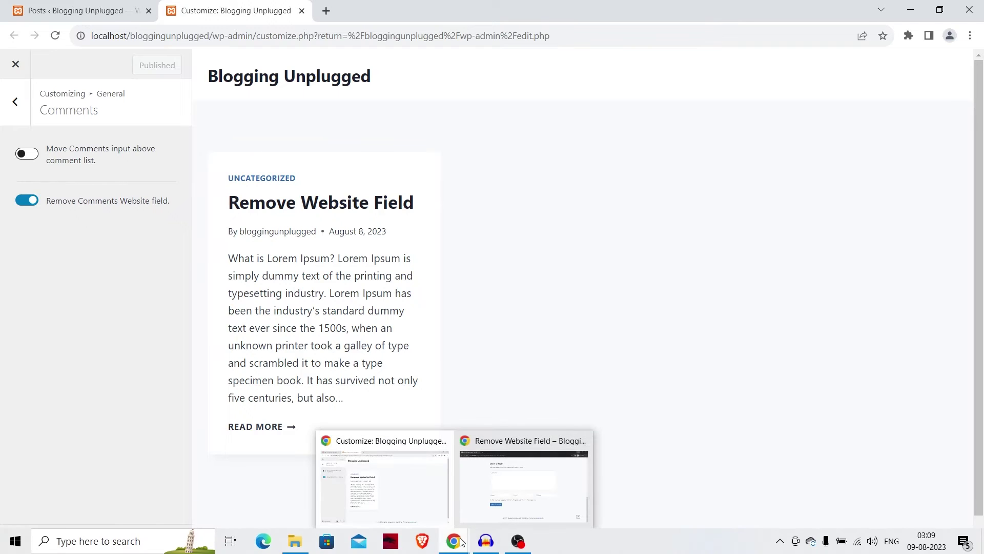
{"action": "left_click", "coordinate": [530, 493]}
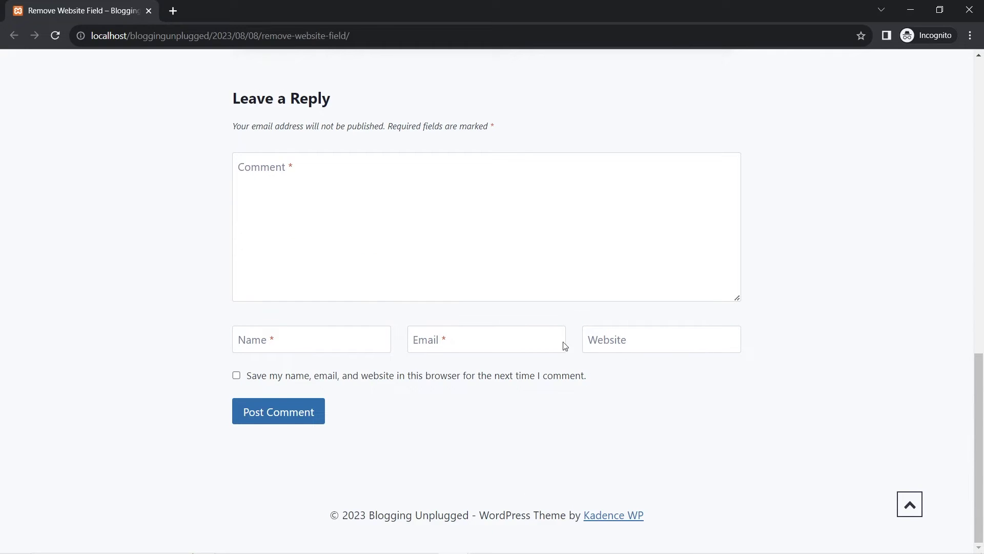
{"action": "left_click", "coordinate": [59, 37]}
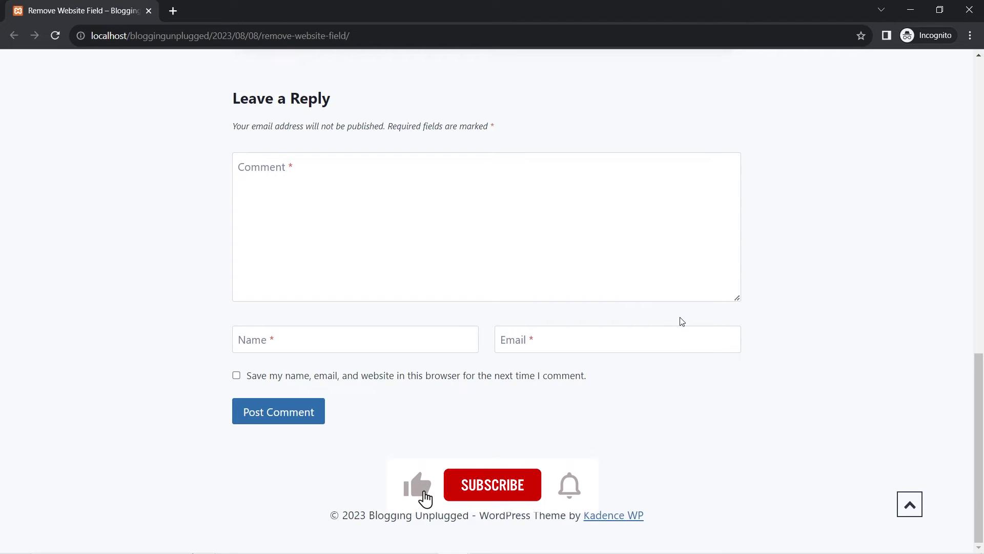
{"action": "left_click", "coordinate": [912, 11]}
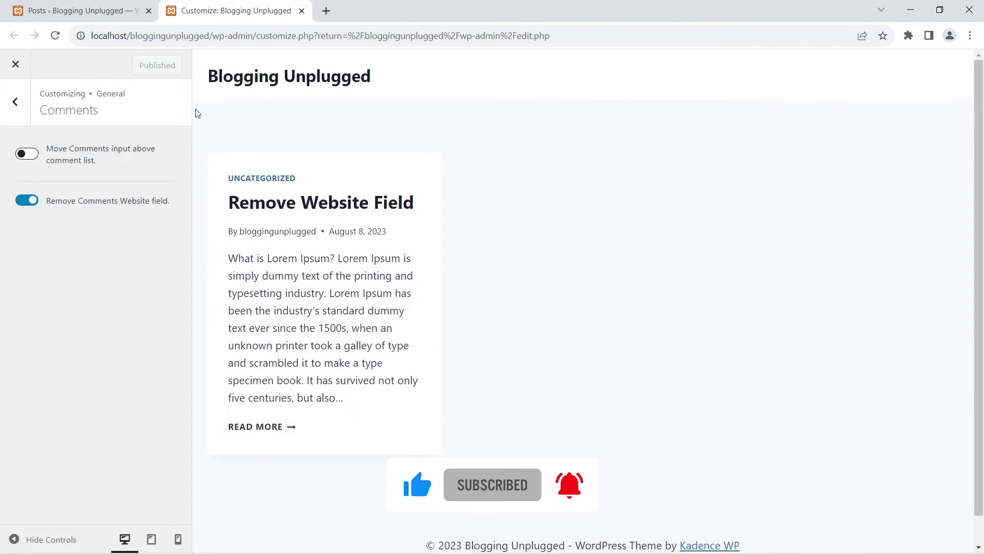
Return the Customizer to its top-level sections and go back to the Posts list tab.
{"action": "left_click", "coordinate": [16, 100]}
{"action": "left_click", "coordinate": [18, 101]}
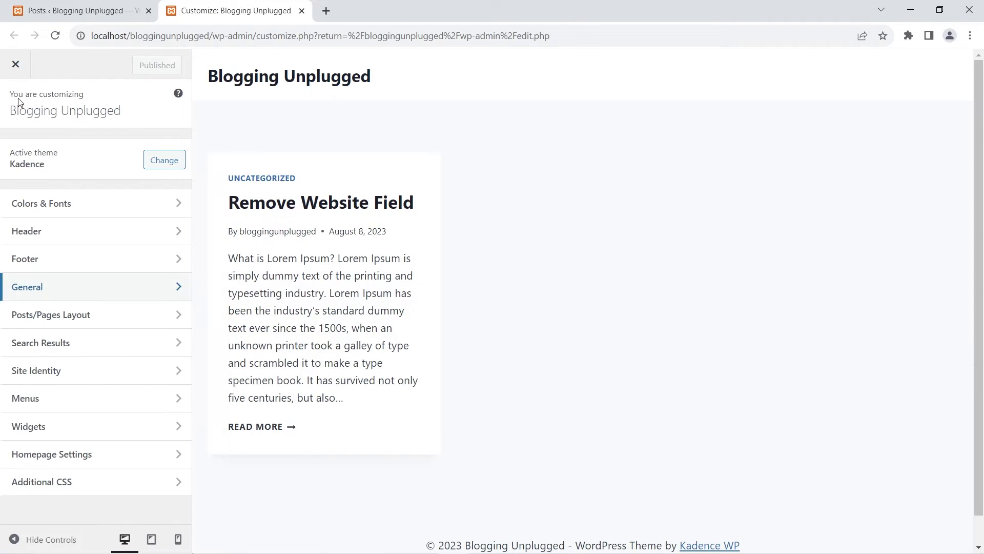
{"action": "left_click", "coordinate": [62, 9]}
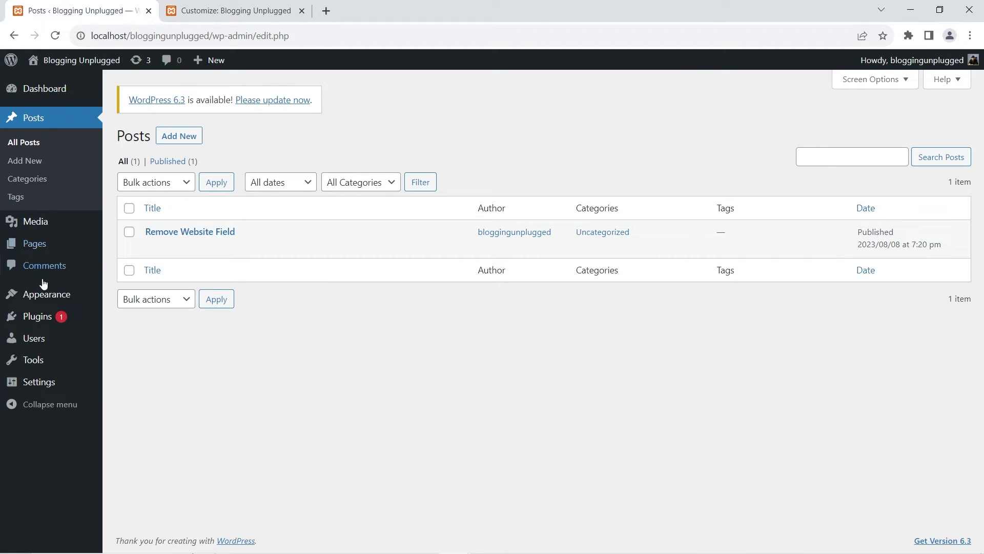
{"action": "mouse_move", "coordinate": [72, 290]}
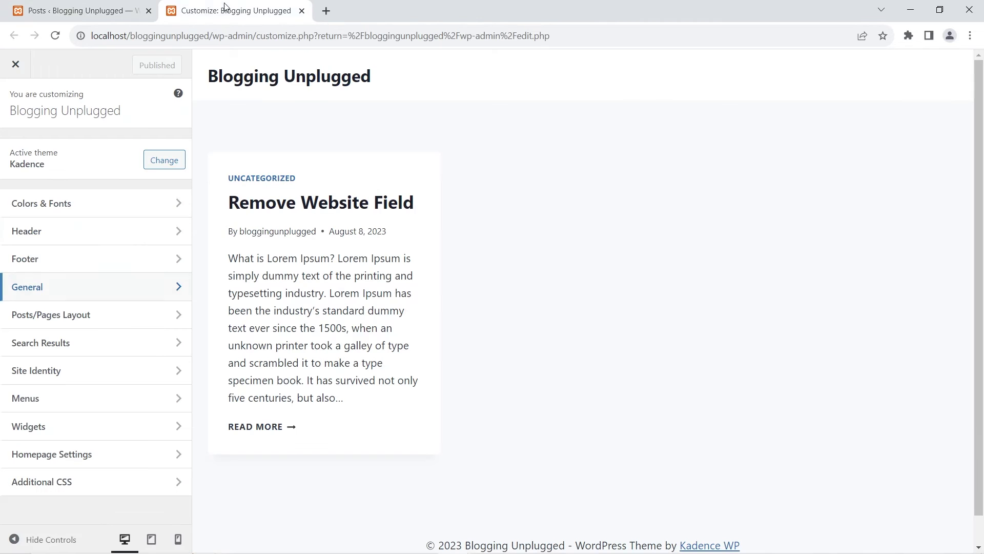
{"action": "left_click", "coordinate": [236, 10]}
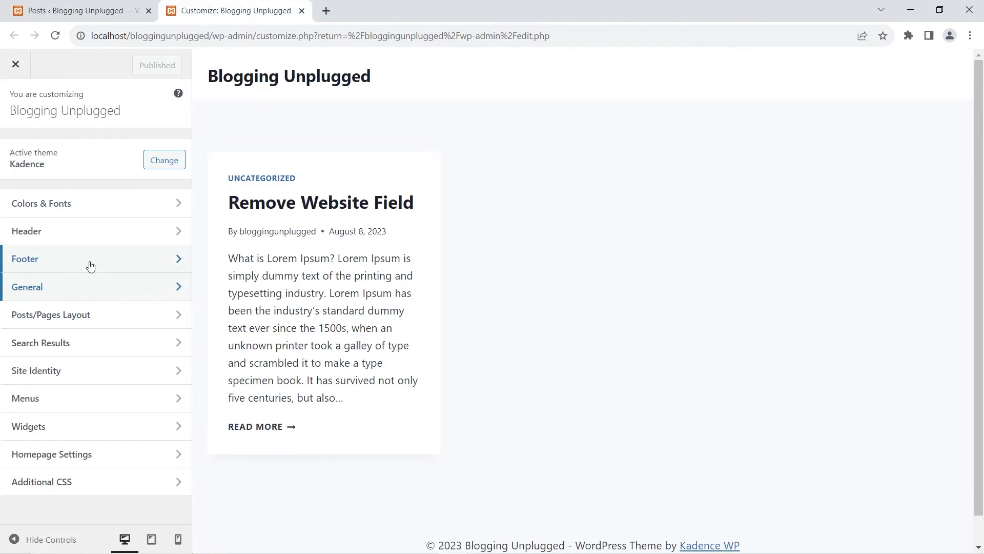
{"action": "left_click", "coordinate": [77, 10]}
Open the live site in a new tab, then reopen Customizer's General > Comments settings.
{"action": "mouse_move", "coordinate": [66, 67]}
{"action": "right_click", "coordinate": [67, 87]}
{"action": "left_click", "coordinate": [105, 94]}
{"action": "left_click", "coordinate": [400, 5]}
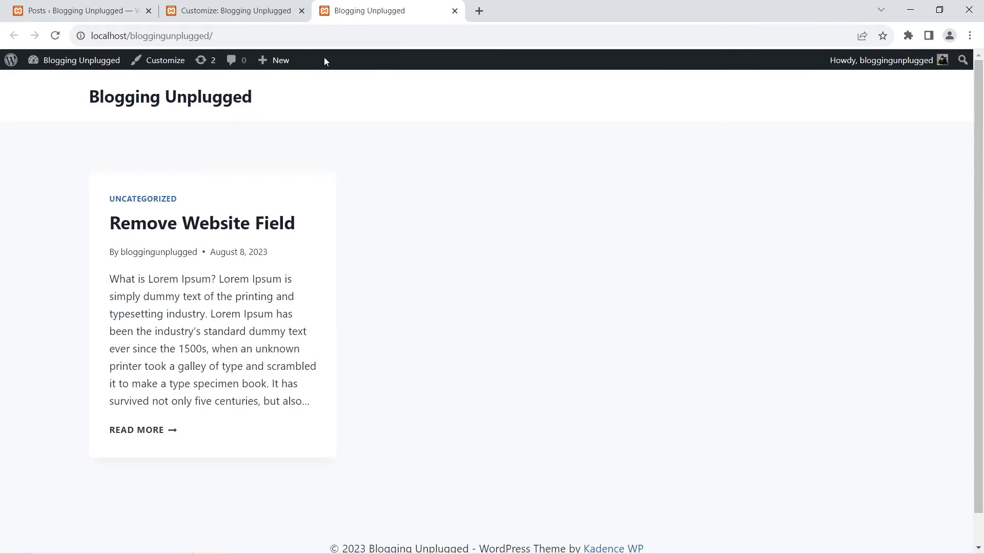
{"action": "left_click", "coordinate": [177, 66]}
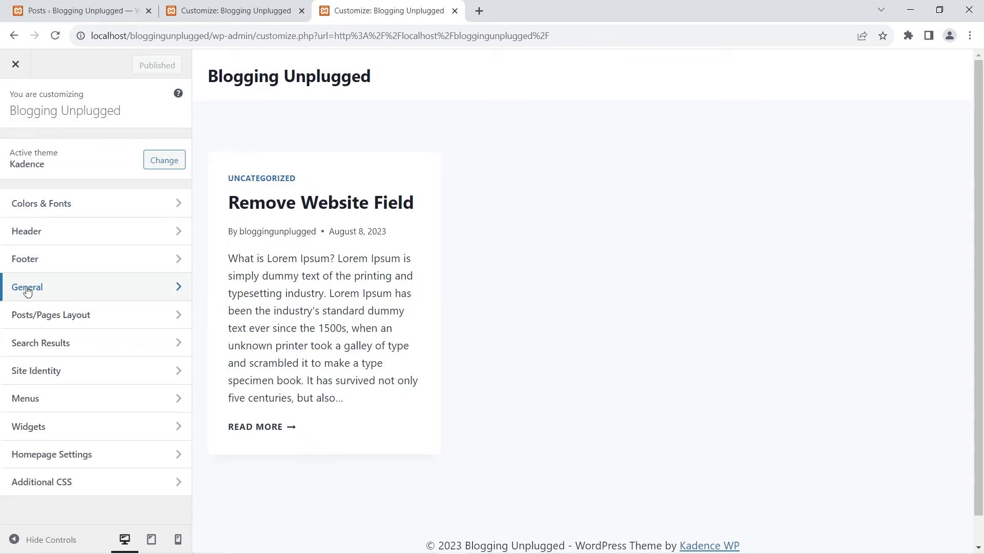
{"action": "left_click", "coordinate": [50, 290]}
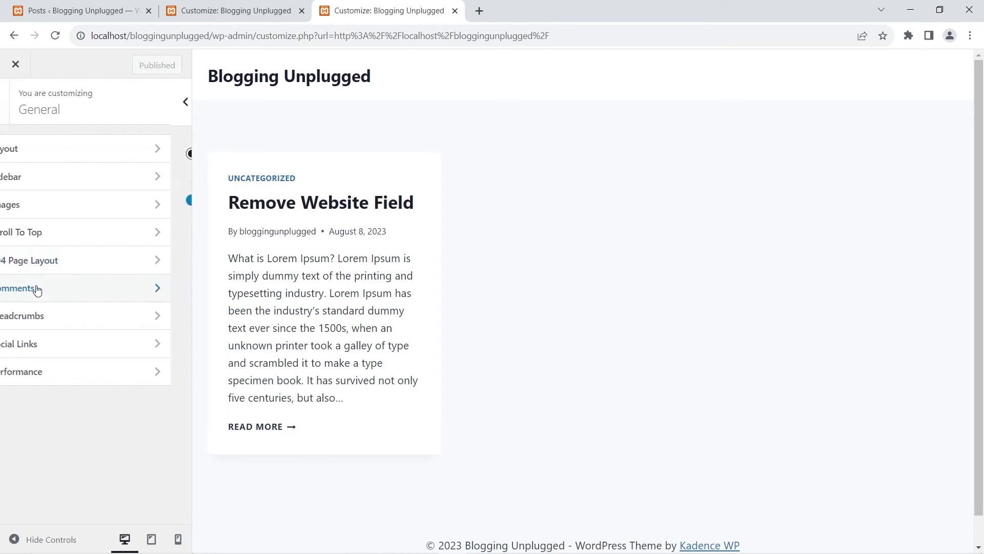
{"action": "left_click", "coordinate": [37, 290]}
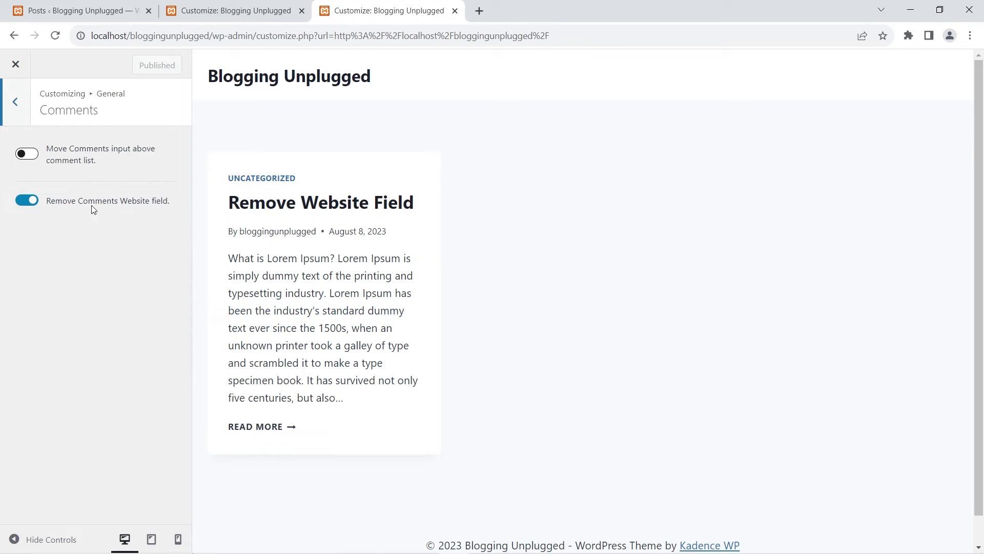